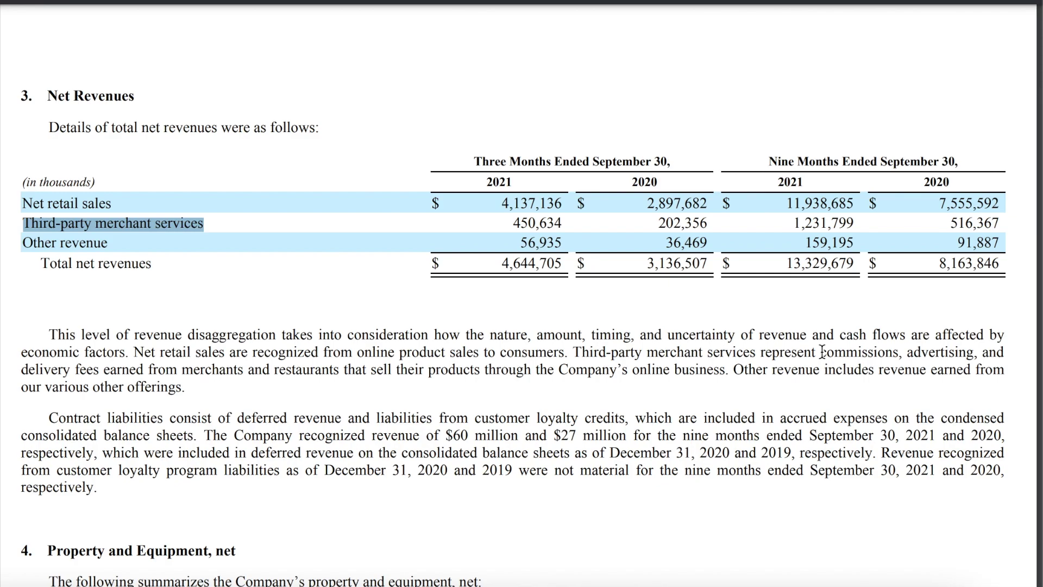
Examine the 2021 net retail sales, third-party merchant services figures and advertising mention in the Net Revenues note.
left_click_drag(907, 352, 973, 357)
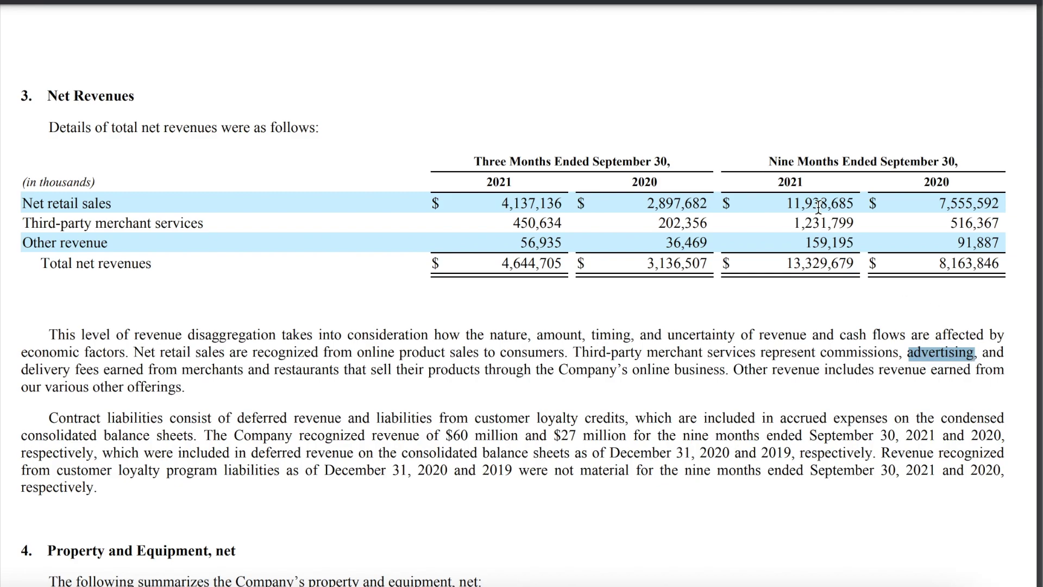
left_click_drag(786, 202, 858, 201)
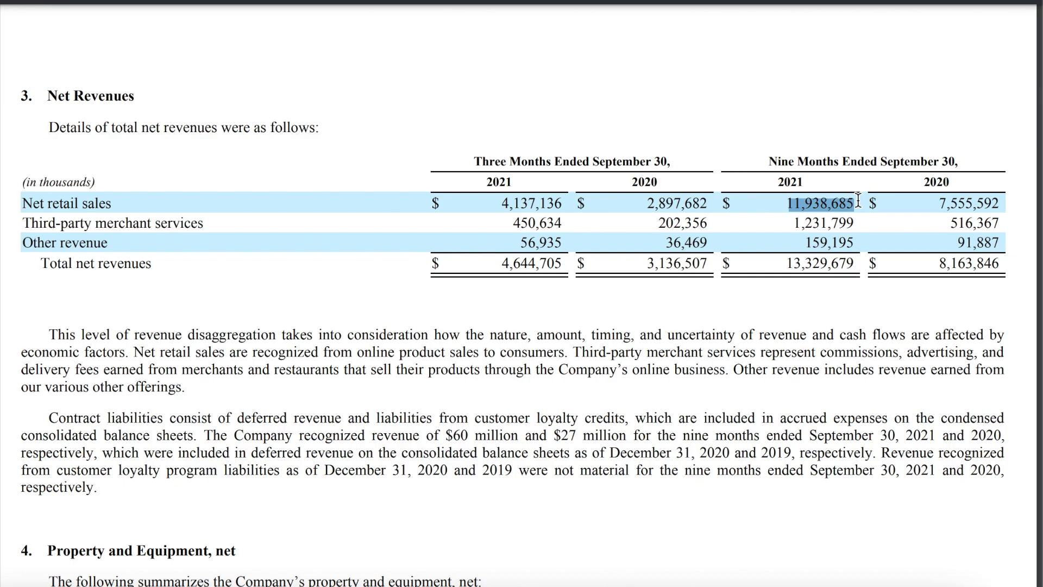
left_click_drag(24, 223, 1008, 227)
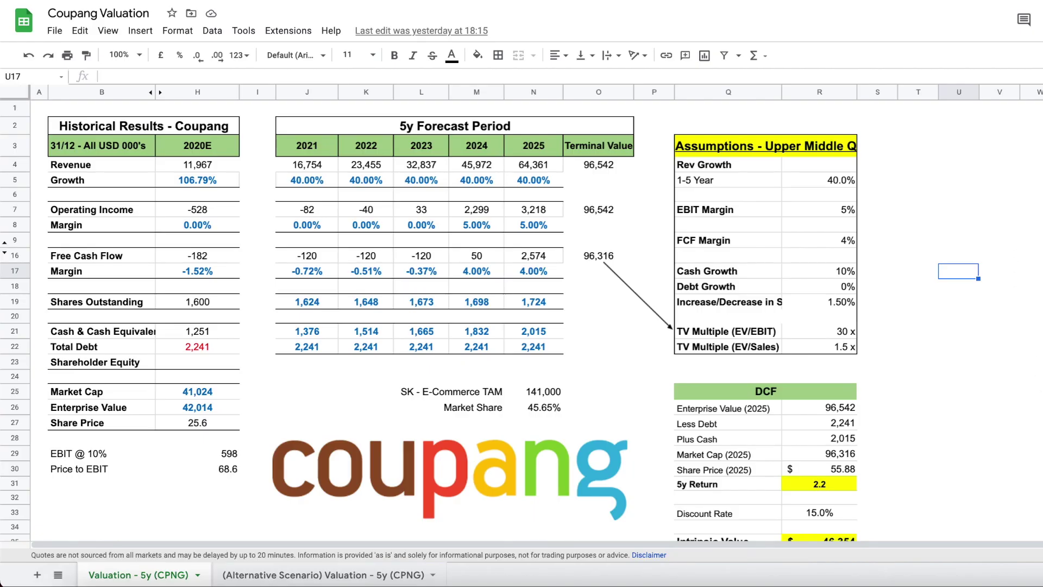
Hide the menus in the Coupang Valuation spreadsheet and review the 2021–2025 forecast figures, especially the 2025 column.
key("ctrl+shift+f")
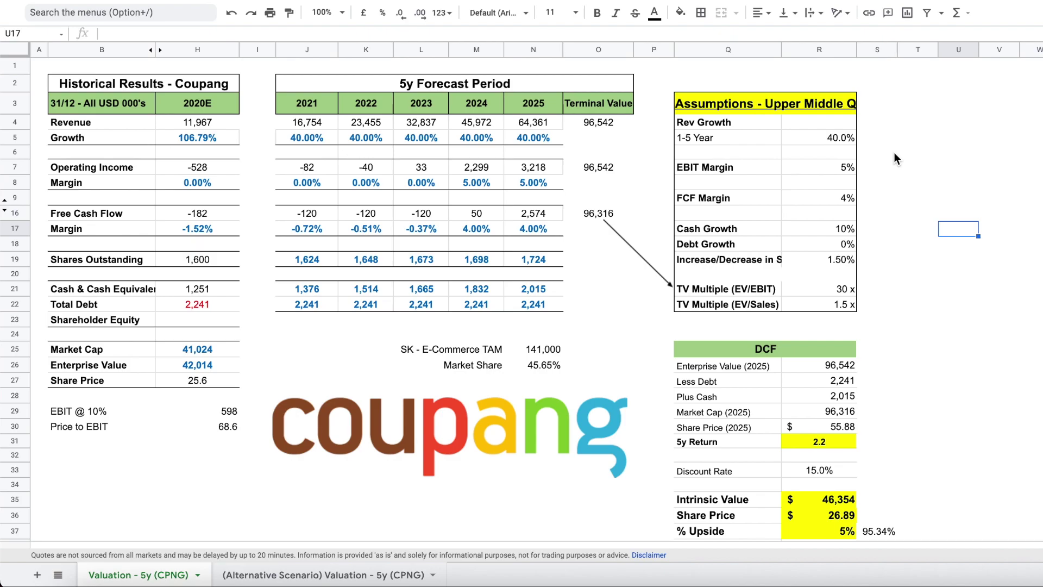
left_click_drag(323, 122, 541, 305)
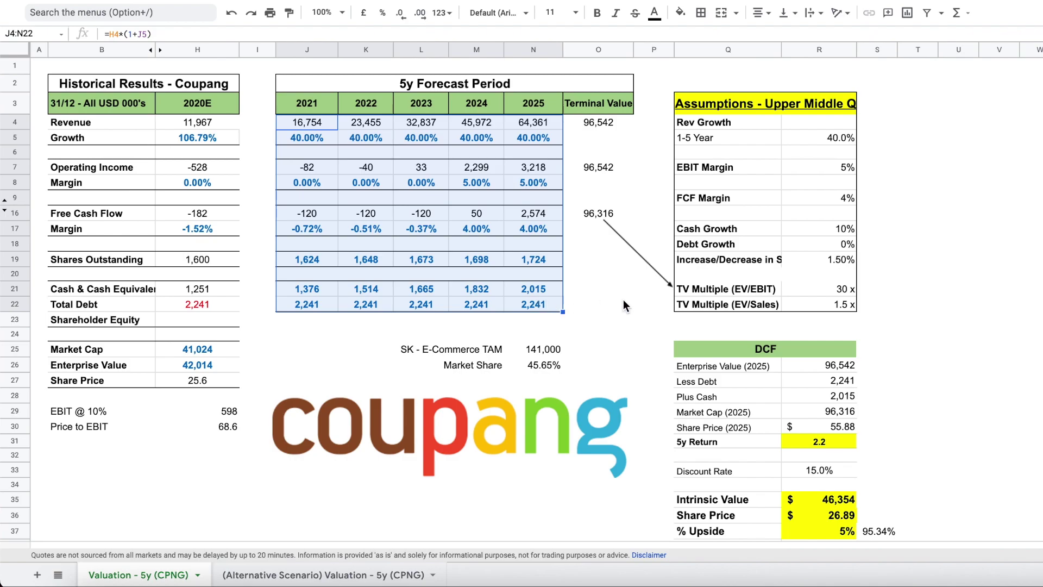
left_click_drag(545, 106, 542, 124)
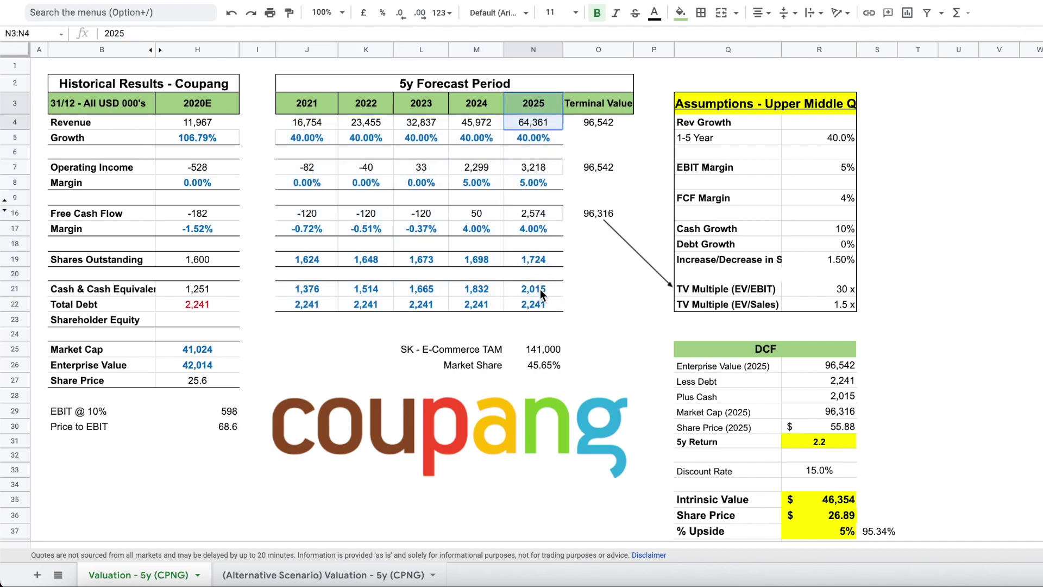
left_click_drag(541, 293, 541, 304)
type("o9")
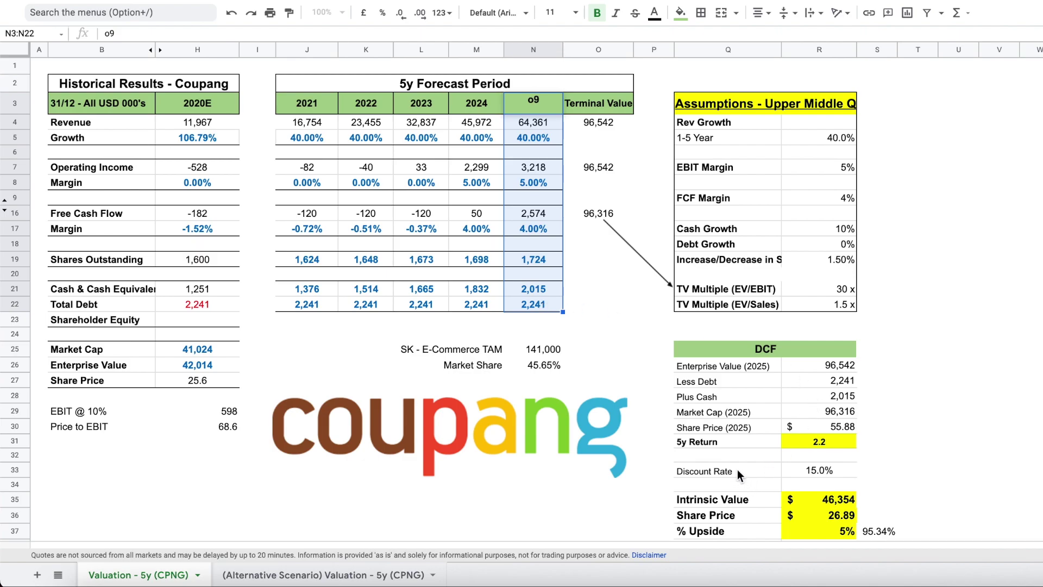
left_click_drag(737, 470, 838, 469)
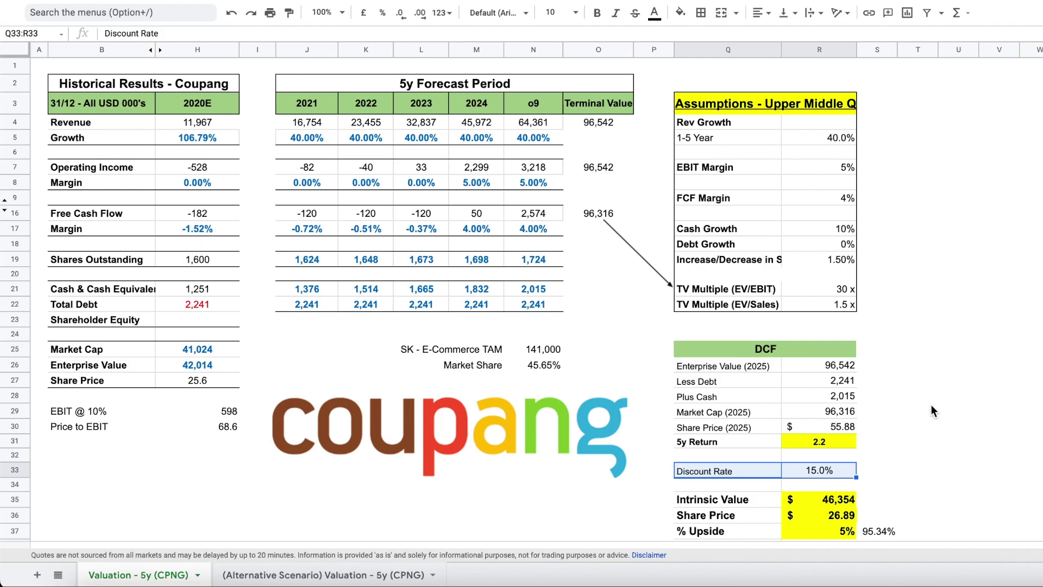
key("super+z")
Examine the 2025 forecast revenue, operating income and free cash flow with their margins in the base valuation.
left_click_drag(537, 126, 535, 291)
left_click(575, 83)
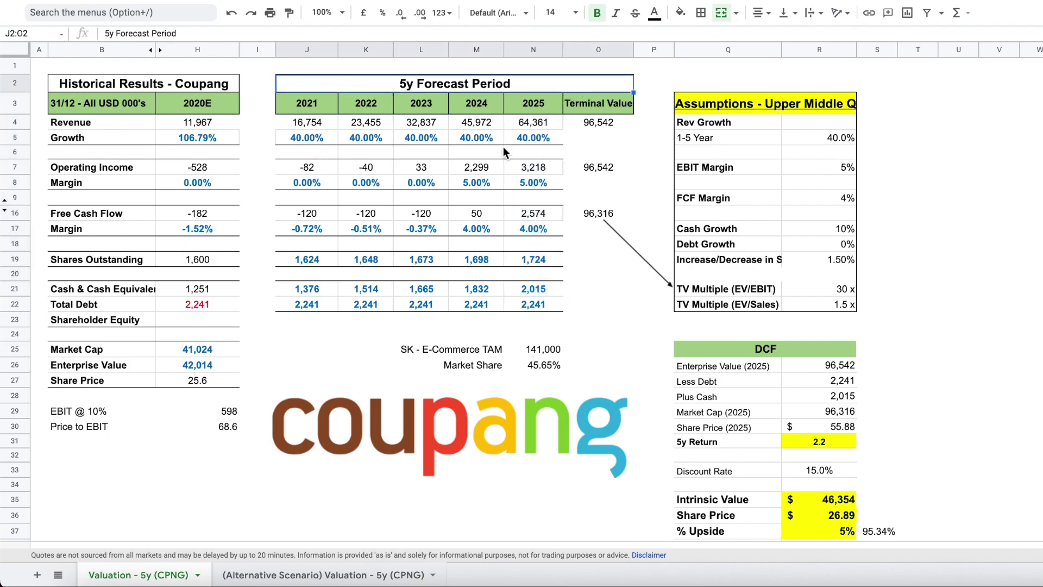
left_click(541, 125)
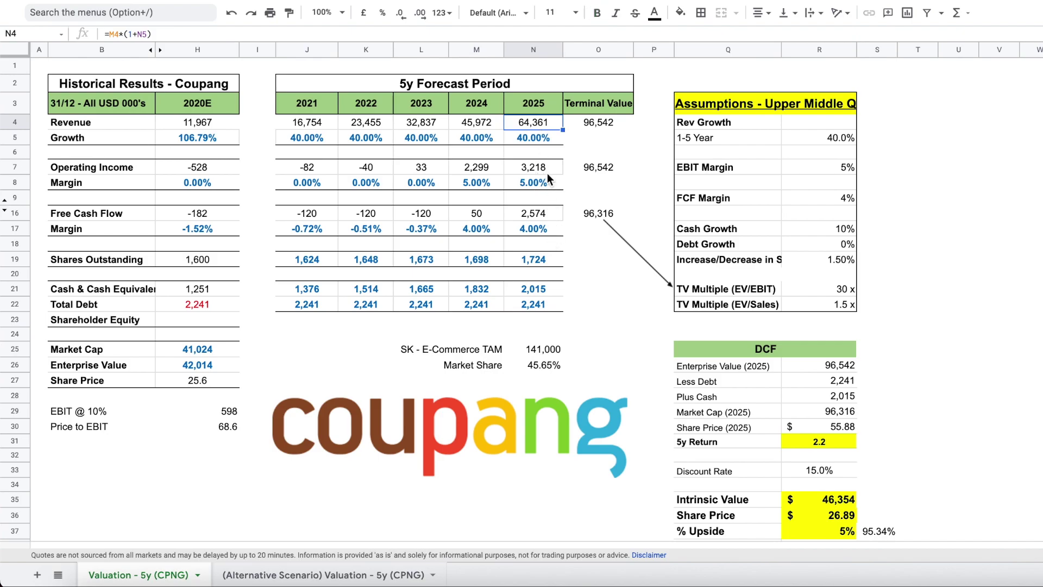
left_click_drag(546, 168, 542, 235)
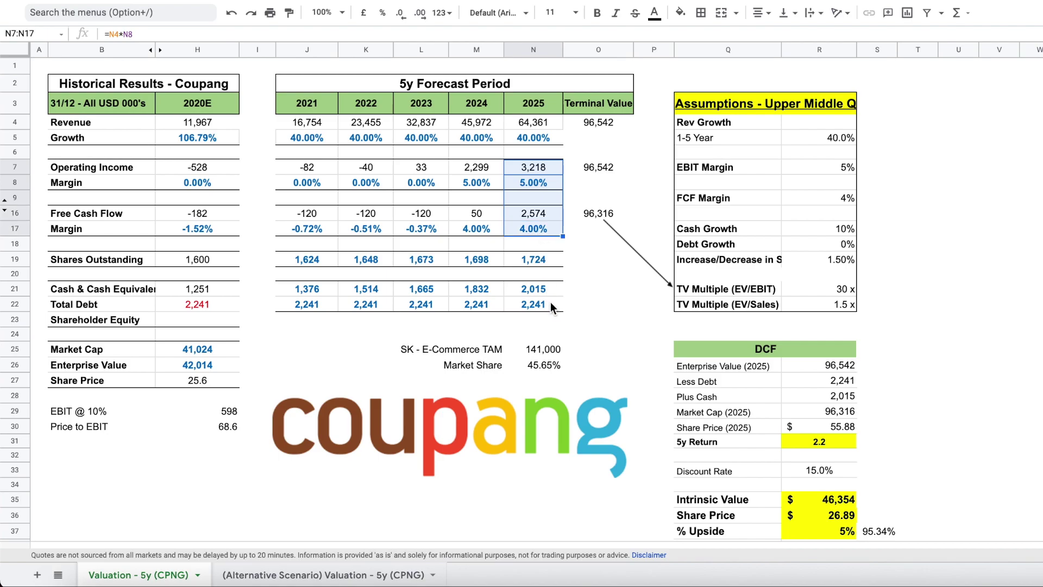
left_click(544, 171)
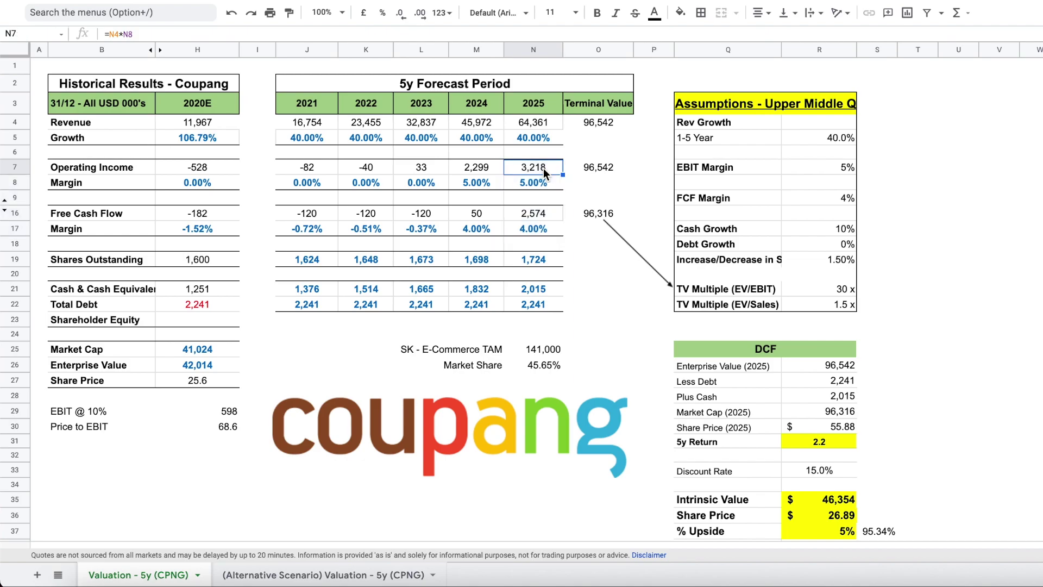
left_click(543, 185, "shift")
key("shift+Down")
key("shift+Down")
key("shift+Down")
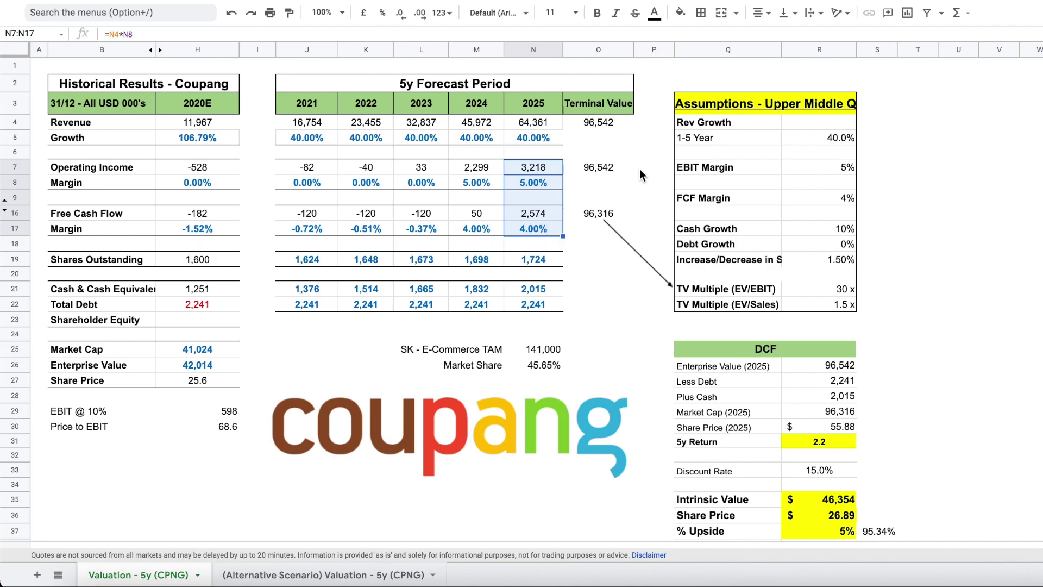
Review the EV/EBIT and EV/Sales terminal value multiples in the assumptions alongside the 2025 revenue and growth.
left_click_drag(697, 290, 827, 298)
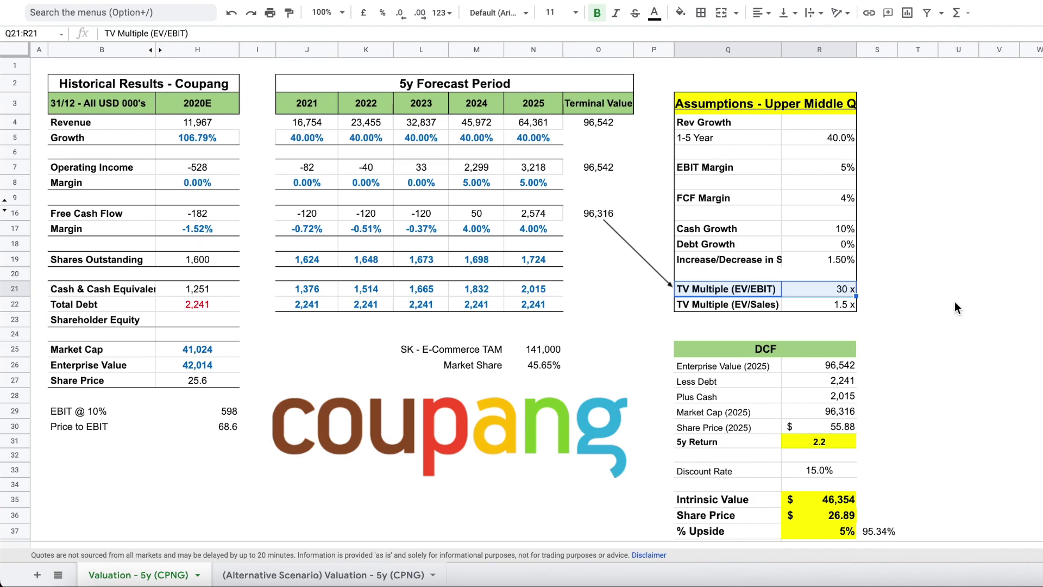
left_click_drag(547, 122, 548, 138)
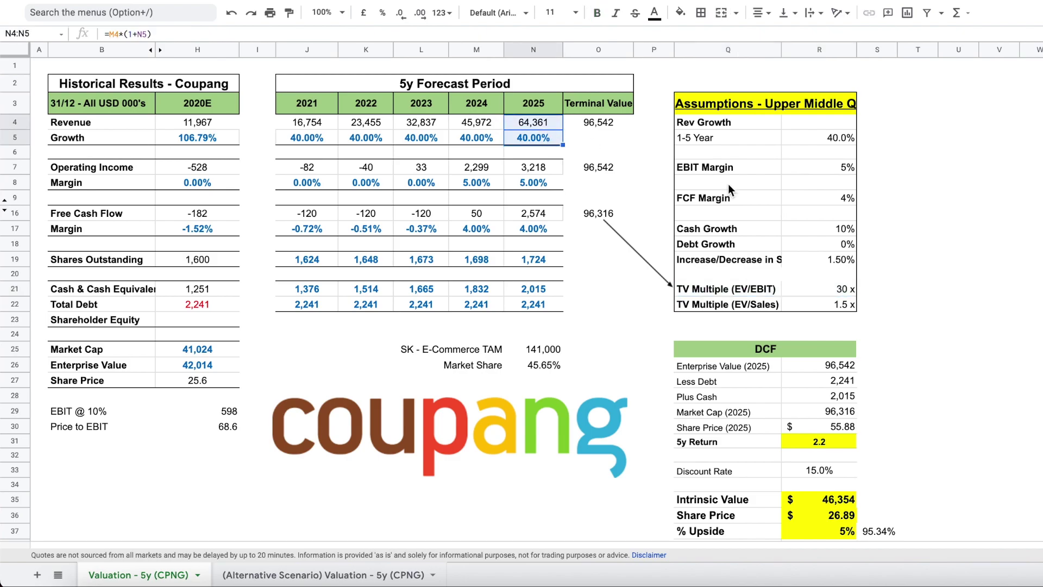
left_click_drag(764, 293, 817, 291)
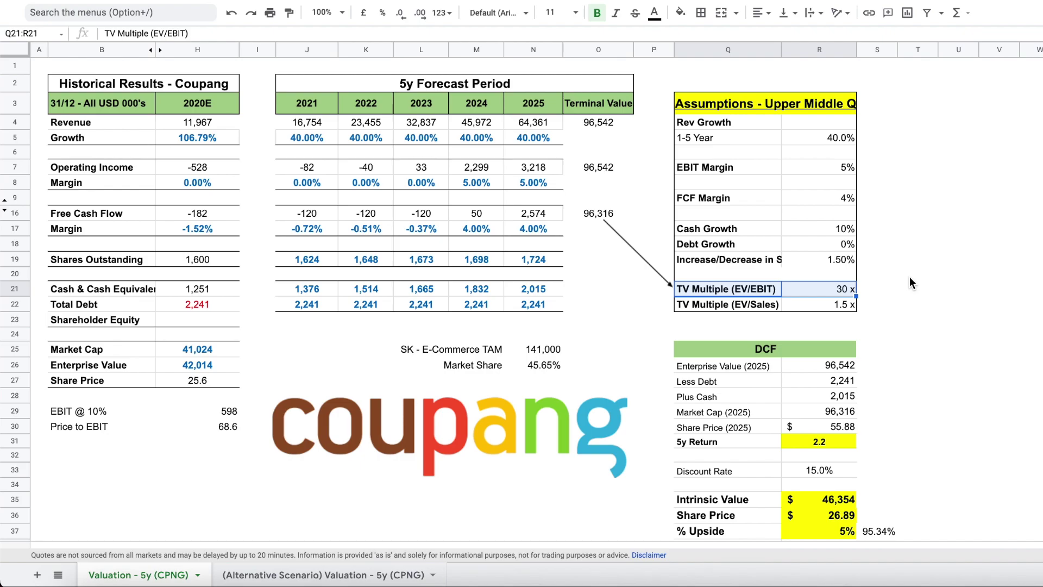
left_click_drag(734, 305, 814, 302)
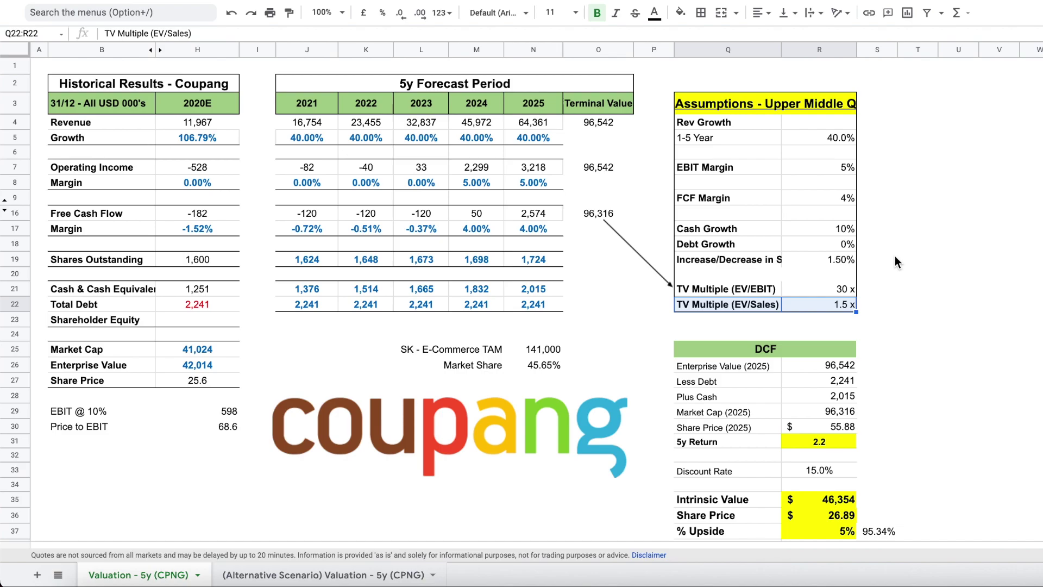
Compare the DCF intrinsic value, share price and upside with the current share price, market cap and enterprise value.
scroll(895, 256, "down", 3)
left_click(764, 426)
left_click(834, 461, "shift")
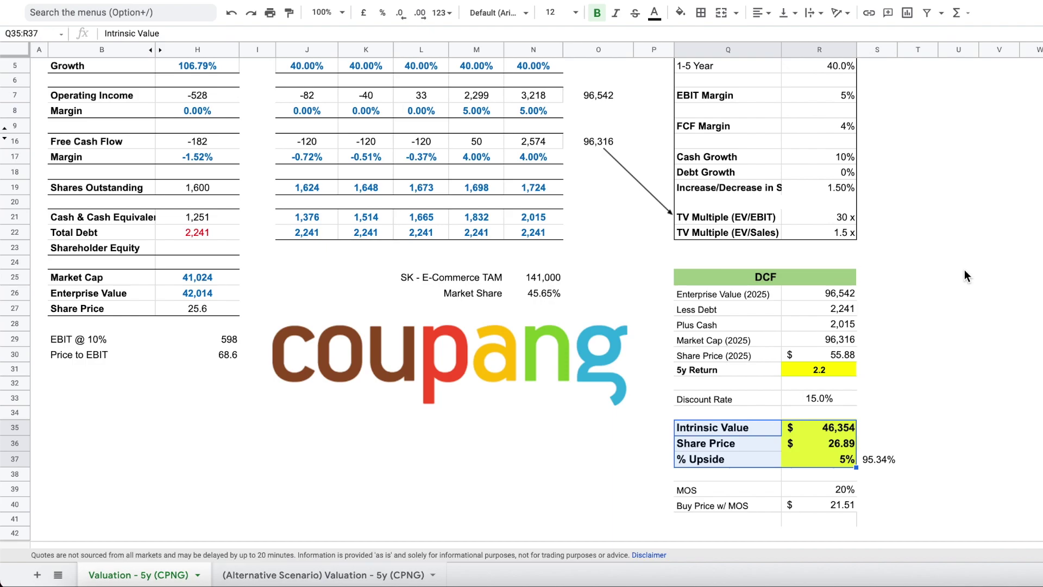
scroll(964, 270, "up", 3)
left_click(210, 382)
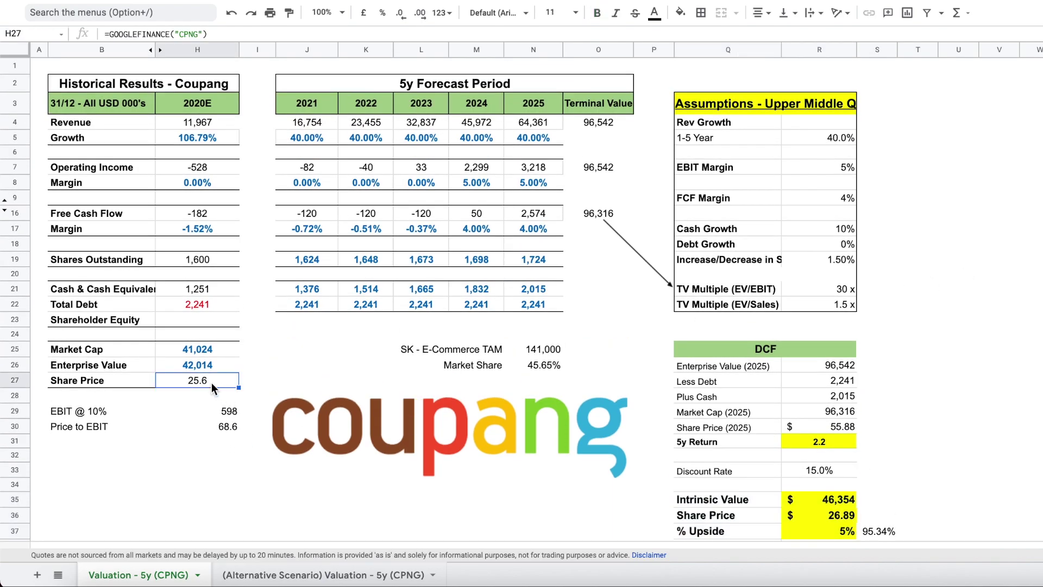
left_click(298, 368)
left_click_drag(187, 348, 194, 367)
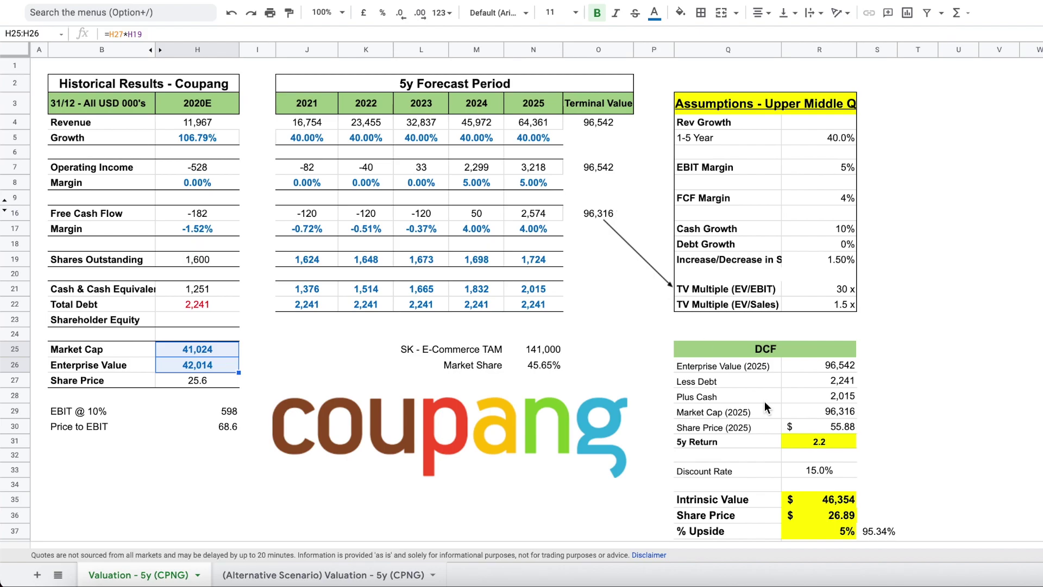
Open the (Alternative Scenario) Valuation - 5y (CPNG) sheet and review its revenue growth and its 2025 operating income and free cash flow.
left_click(331, 576)
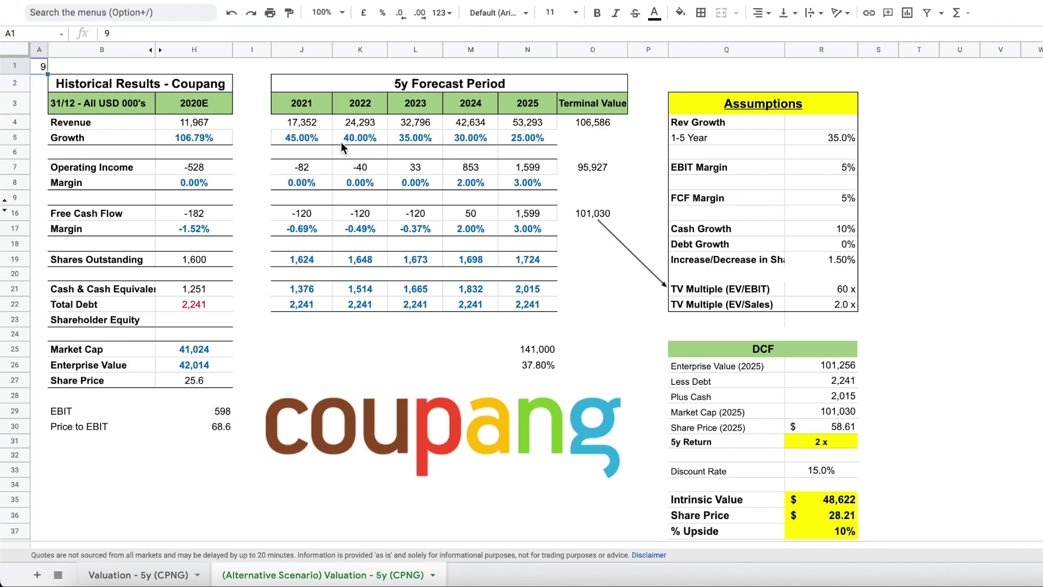
left_click_drag(313, 125, 511, 138)
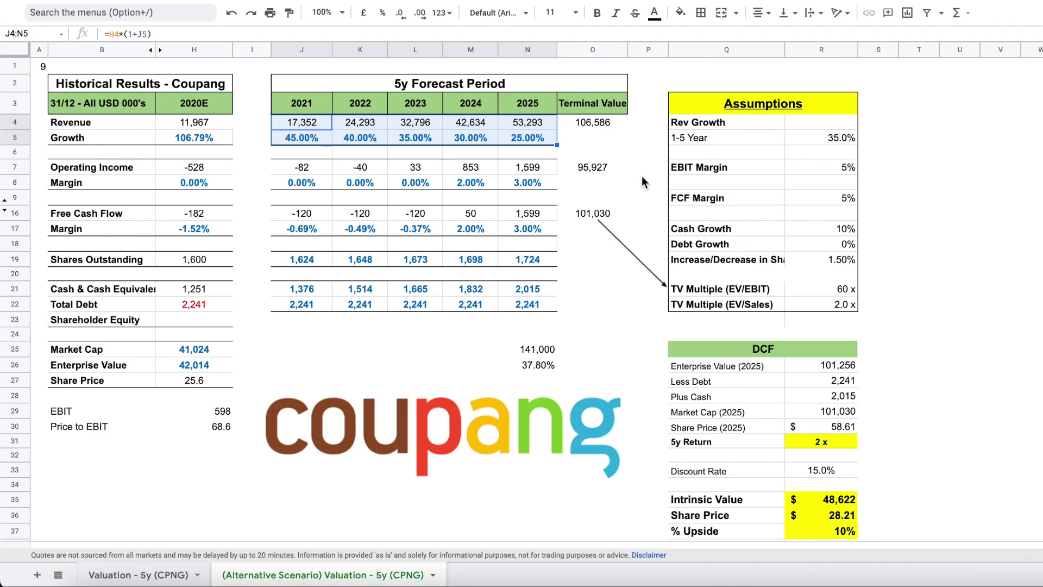
left_click_drag(533, 109, 533, 296)
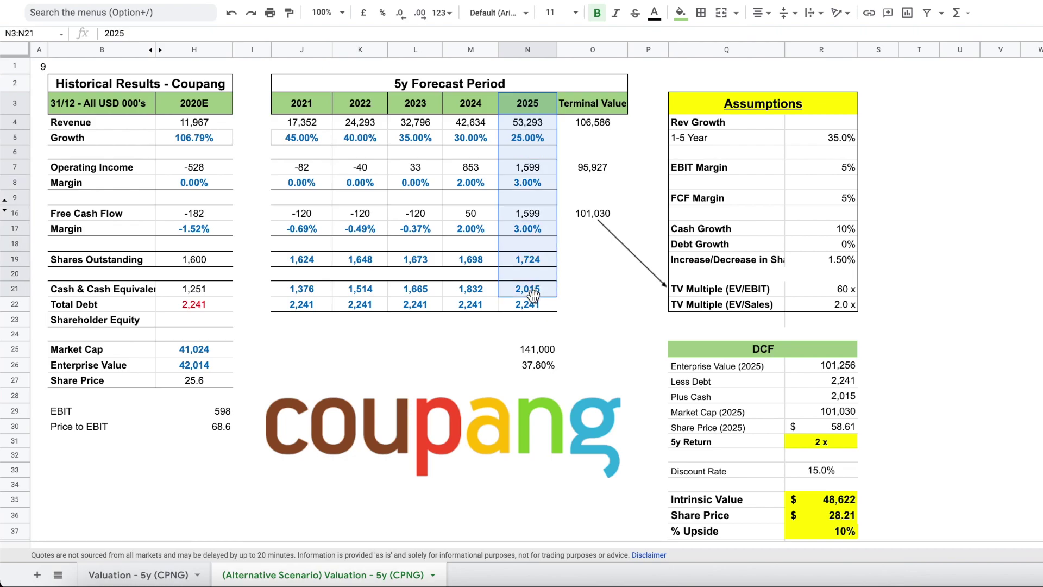
left_click(542, 214)
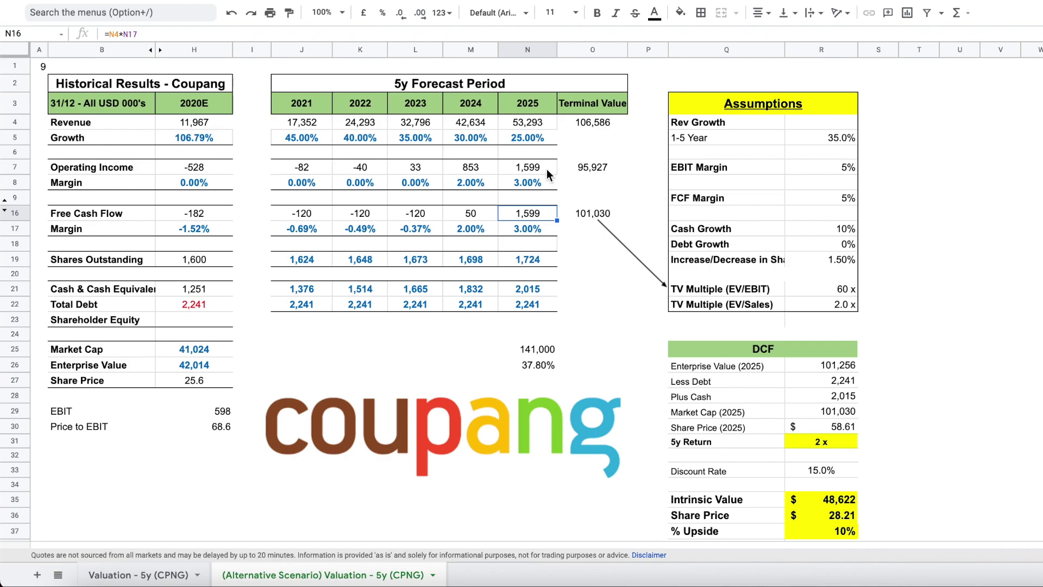
left_click_drag(547, 168, 539, 229)
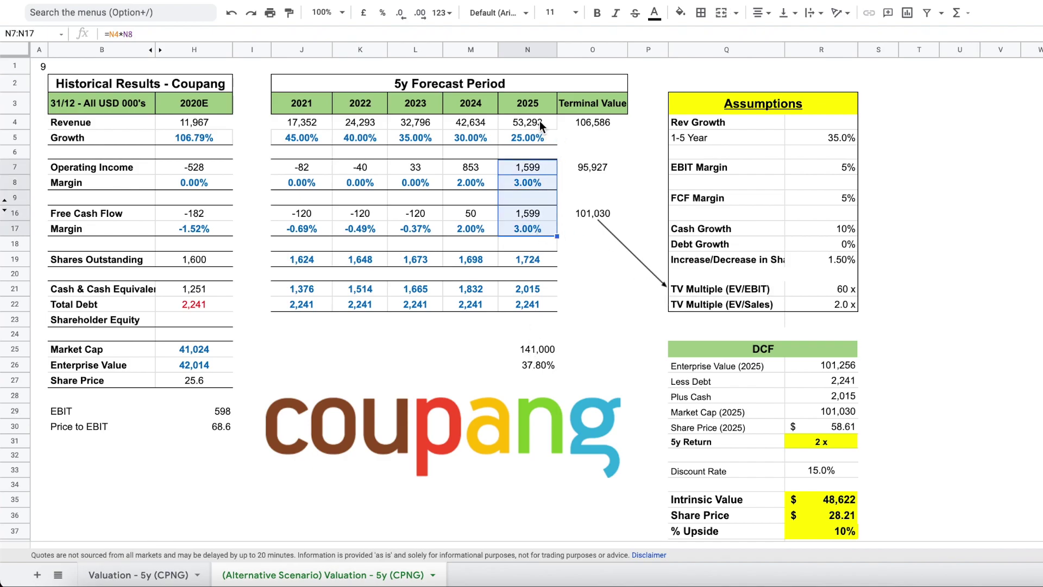
left_click_drag(539, 121, 539, 140)
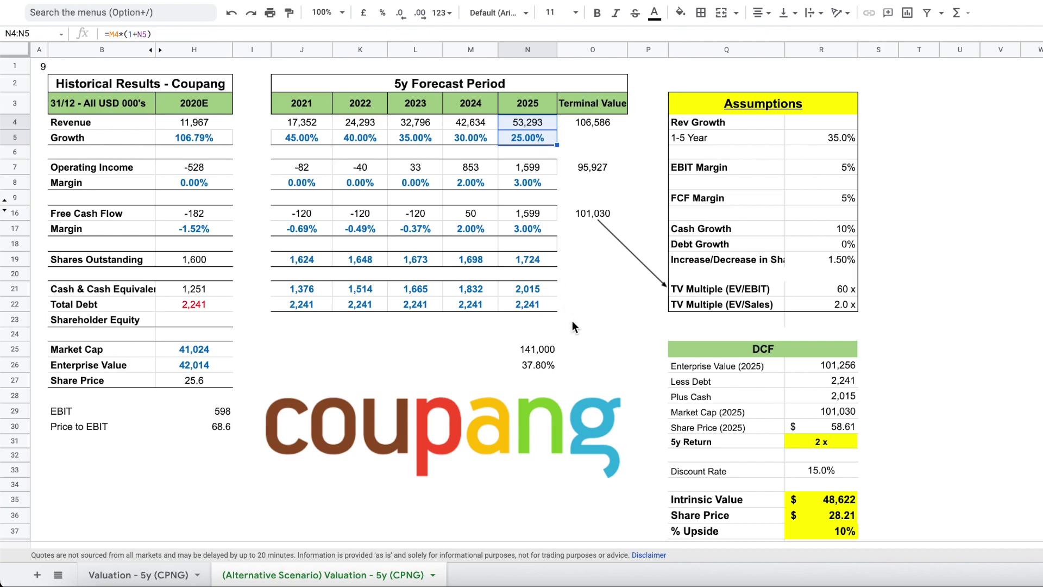
Set the alternative scenario's terminal value multiples to 30 for EV/EBIT and 1.5 for EV/Sales, and check the DCF outcome.
left_click_drag(728, 290, 841, 308)
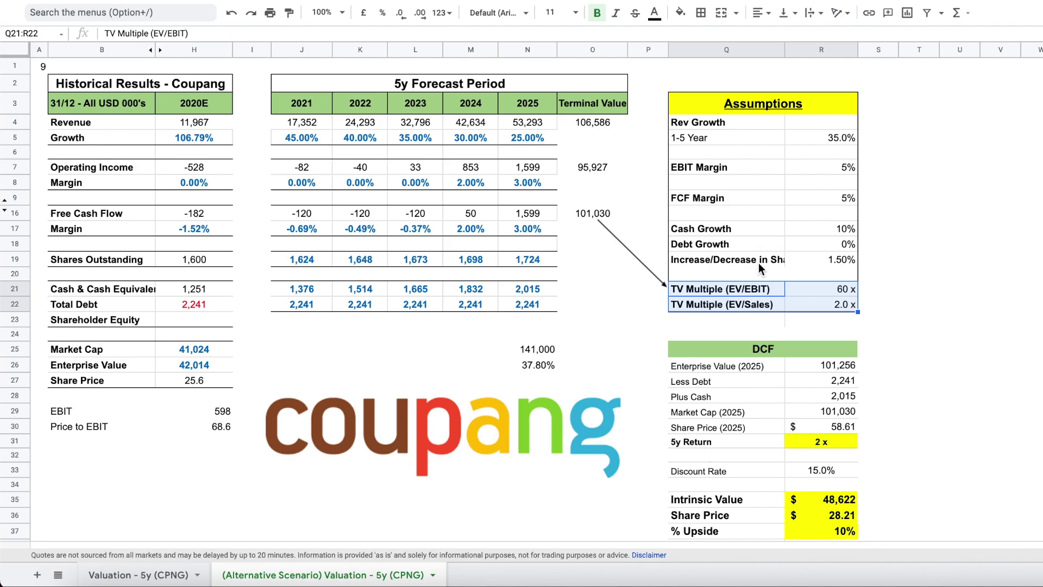
left_click(825, 288)
type("30")
key("Return")
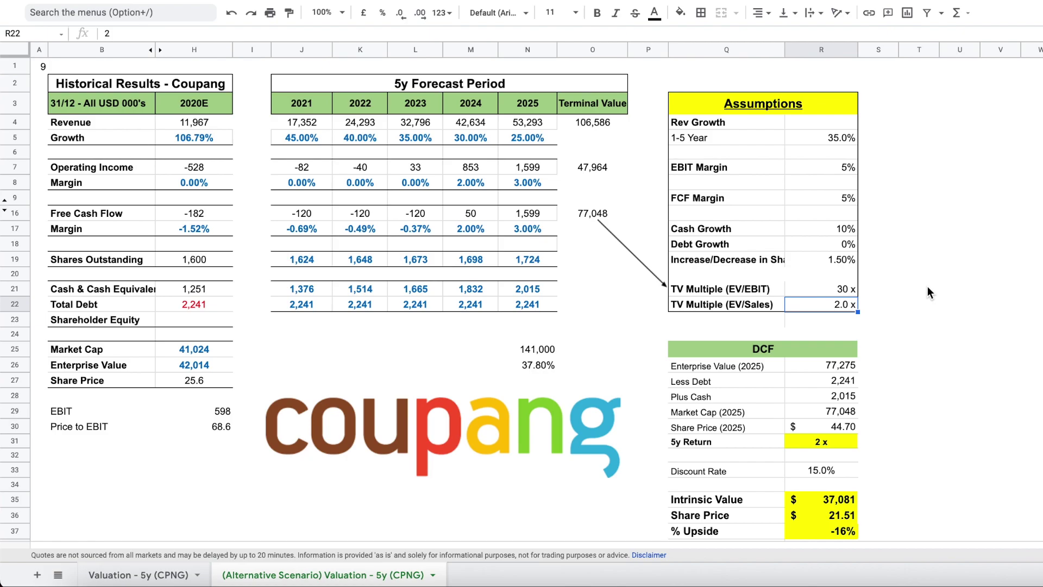
type("1.5")
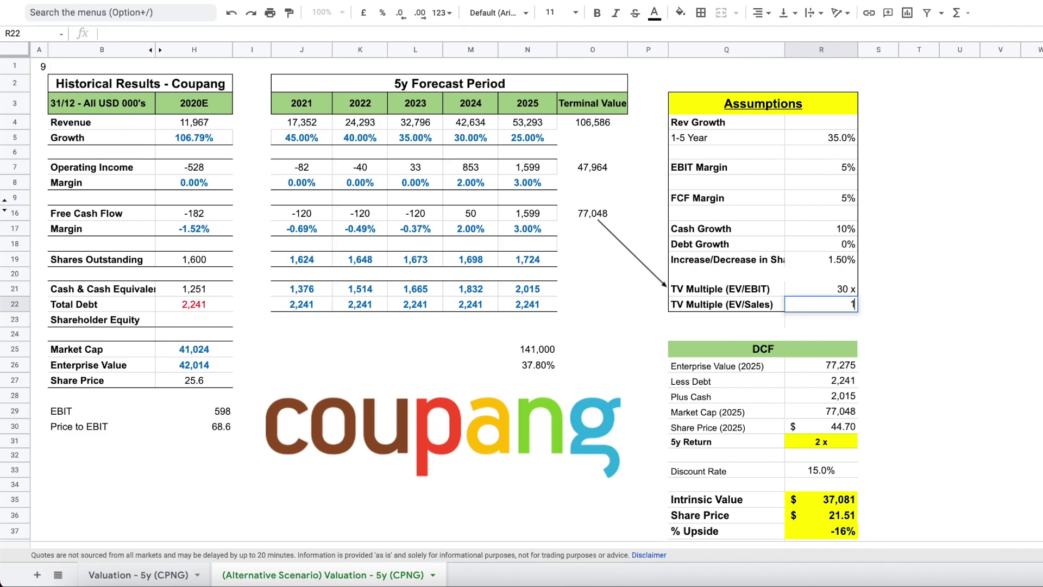
key("Return")
scroll(875, 432, "down", 1)
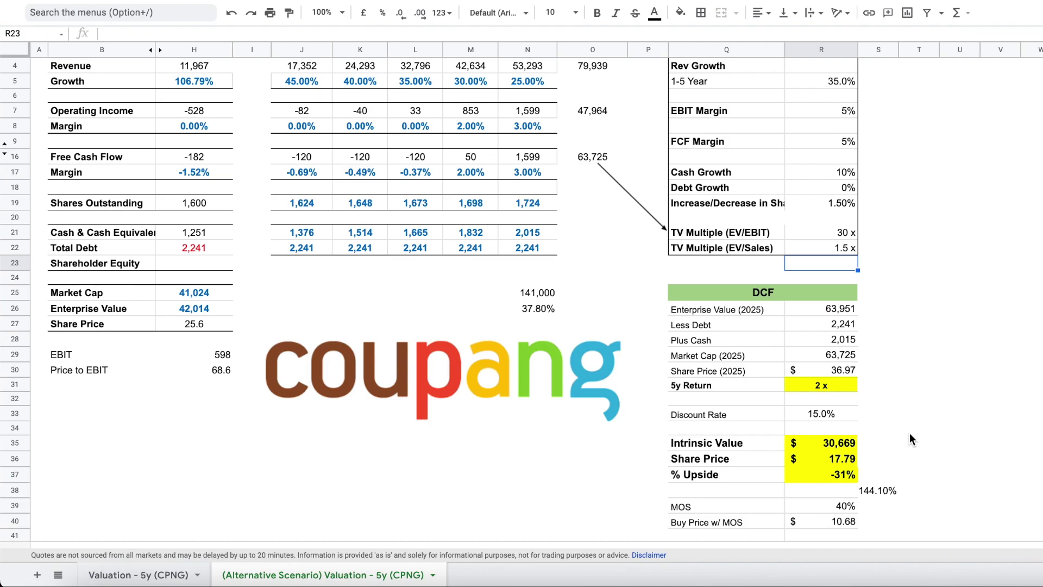
scroll(909, 432, "up", 1)
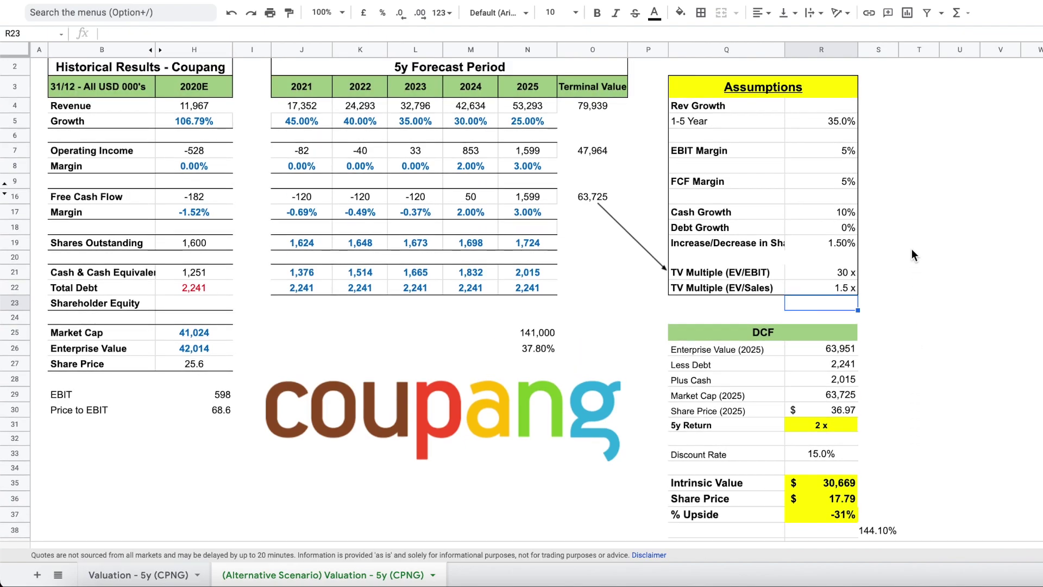
scroll(910, 328, "up", 1)
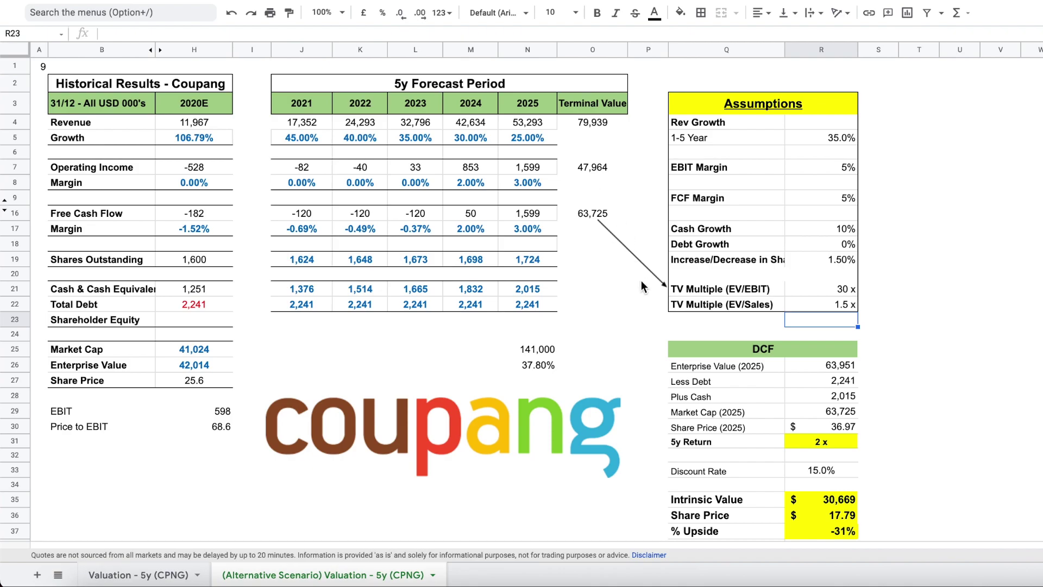
Review the full 2025 forecast column against the terminal value multiples in the alternative scenario's assumptions.
left_click(531, 104)
left_click_drag(526, 149, 524, 308)
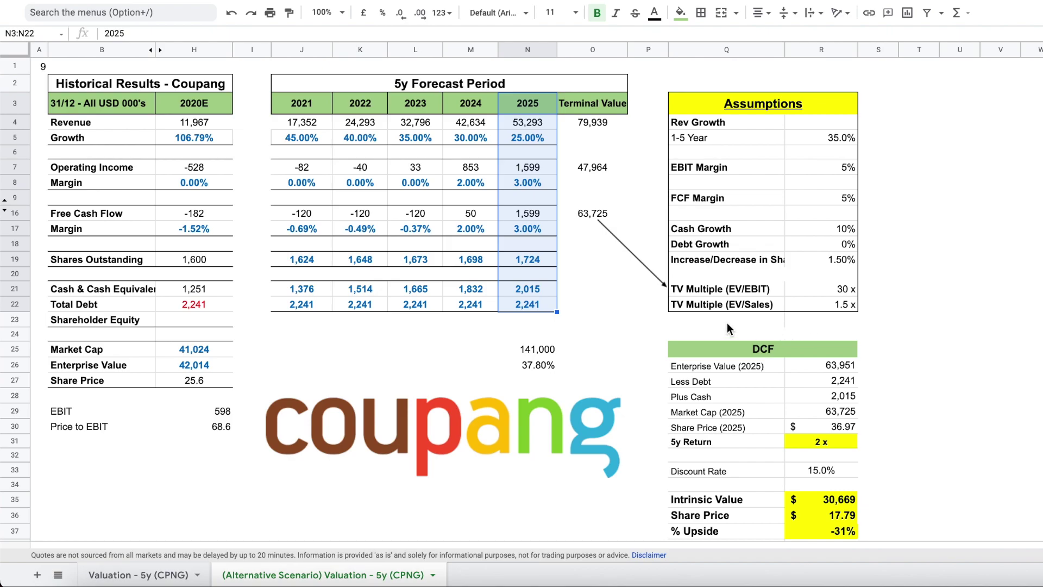
left_click_drag(723, 319, 839, 335)
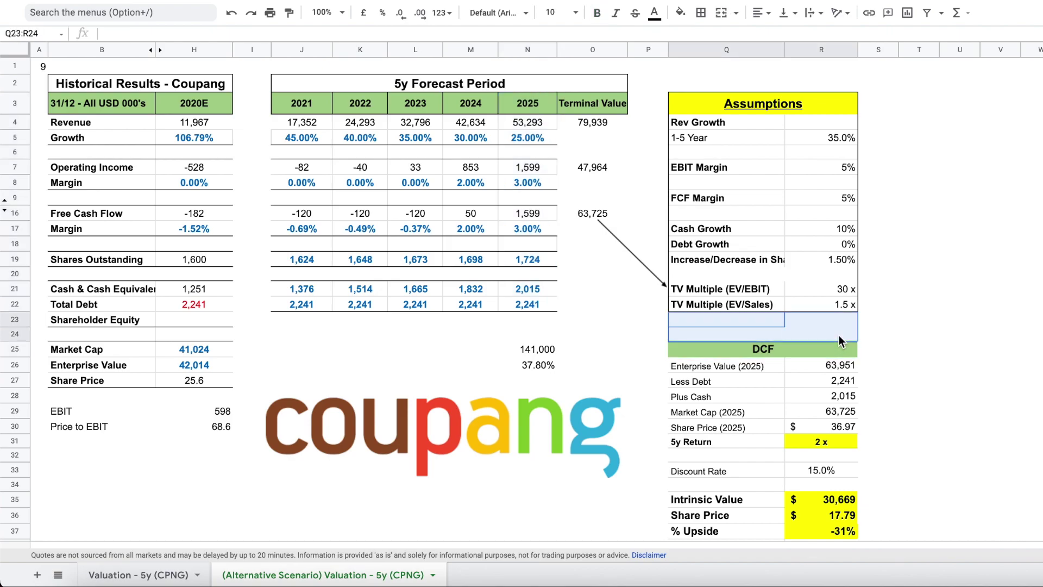
Try terminal value multiples of 50 for EV/EBIT and 2 for EV/Sales, and check the intrinsic value, share price and upside.
left_click(840, 288)
type("50")
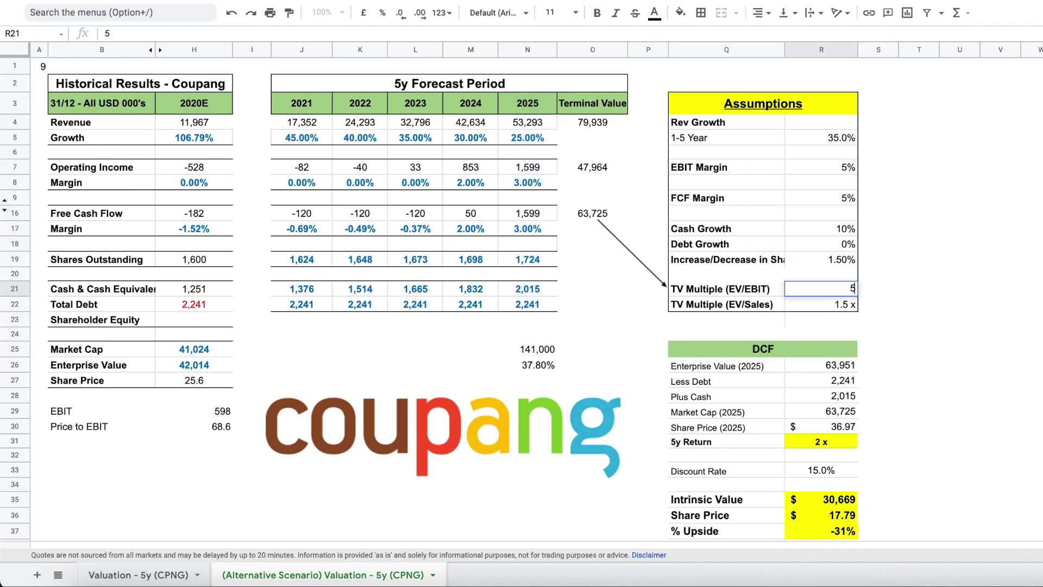
key("Return")
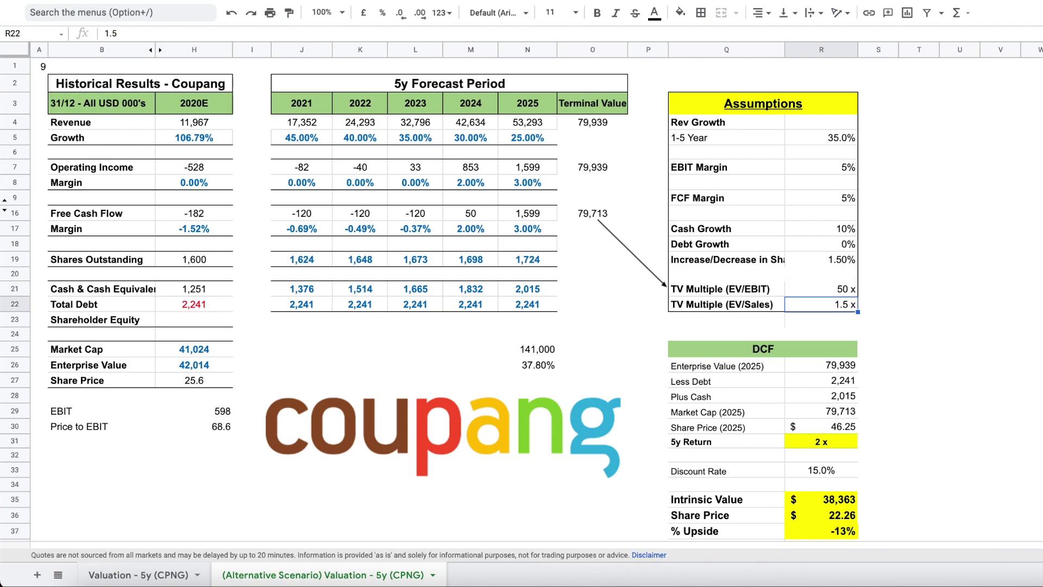
type("2")
key("Return")
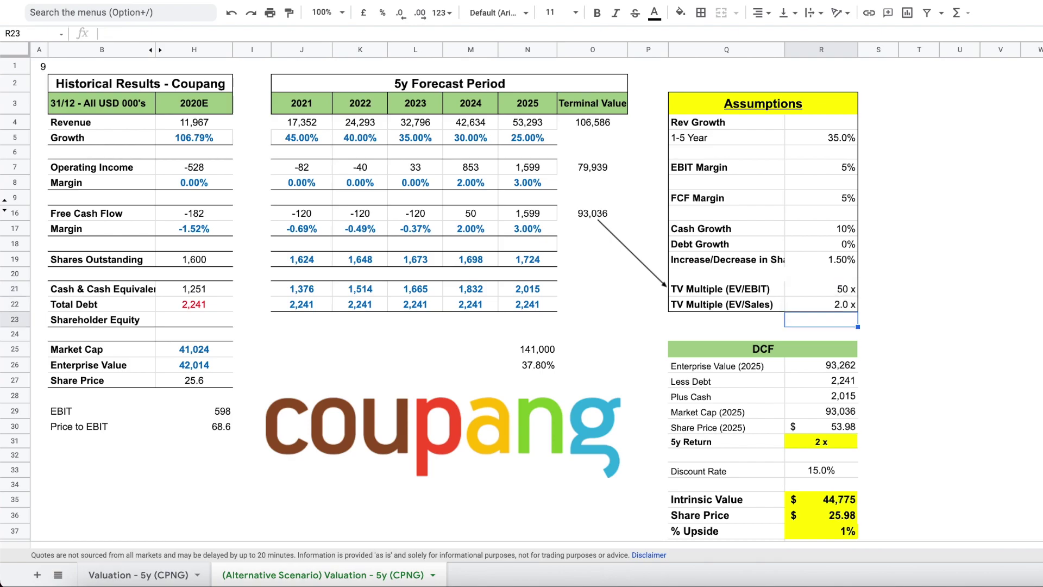
key("Up")
key("Up")
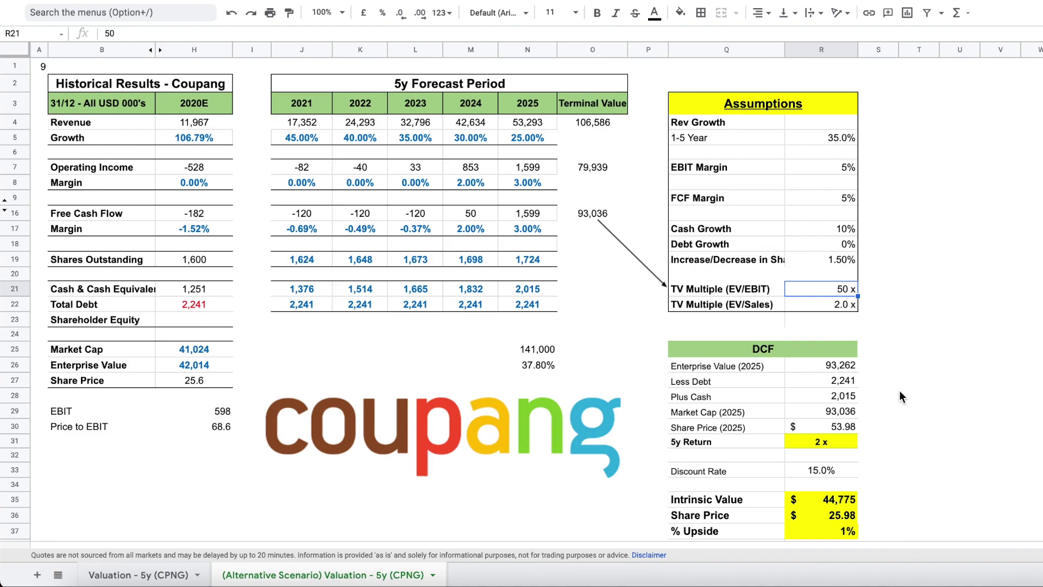
left_click_drag(733, 504, 835, 531)
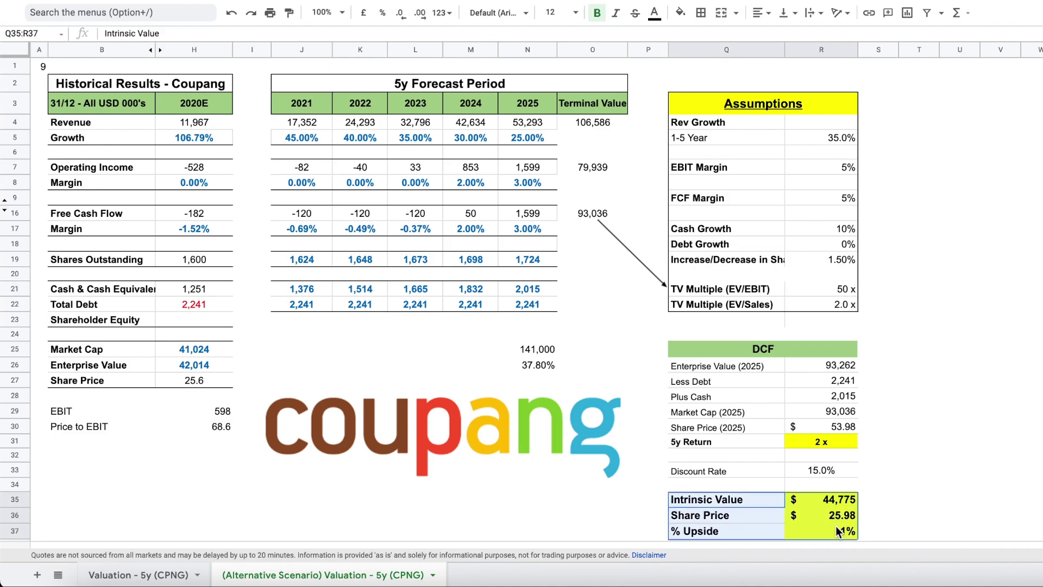
Set the terminal value multiples back to 30 for EV/EBIT and 1.5 for EV/Sales, and check the DCF share price.
left_click(840, 287)
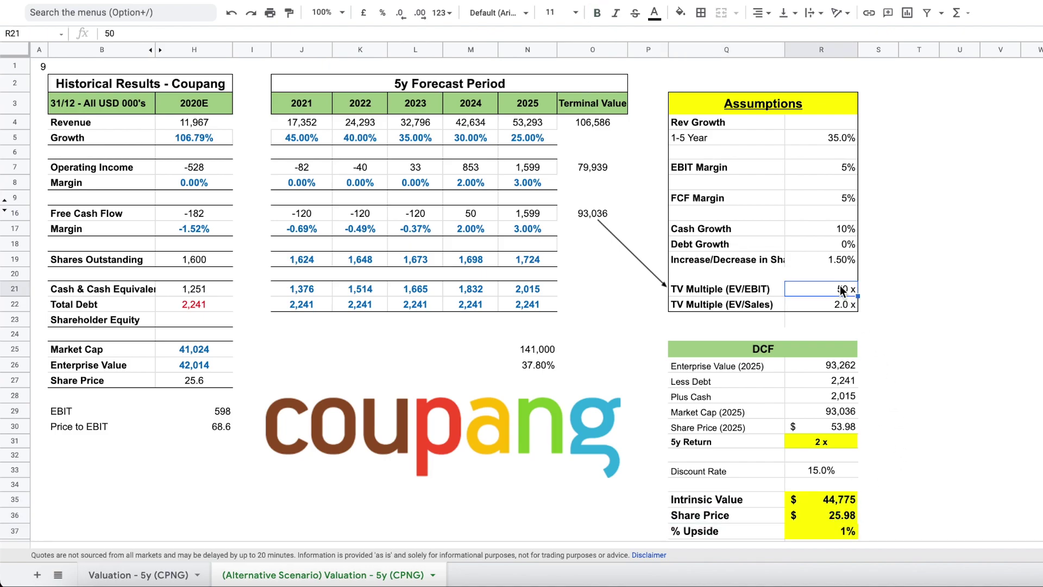
type("30")
key("Return")
type("1.5")
key("Return")
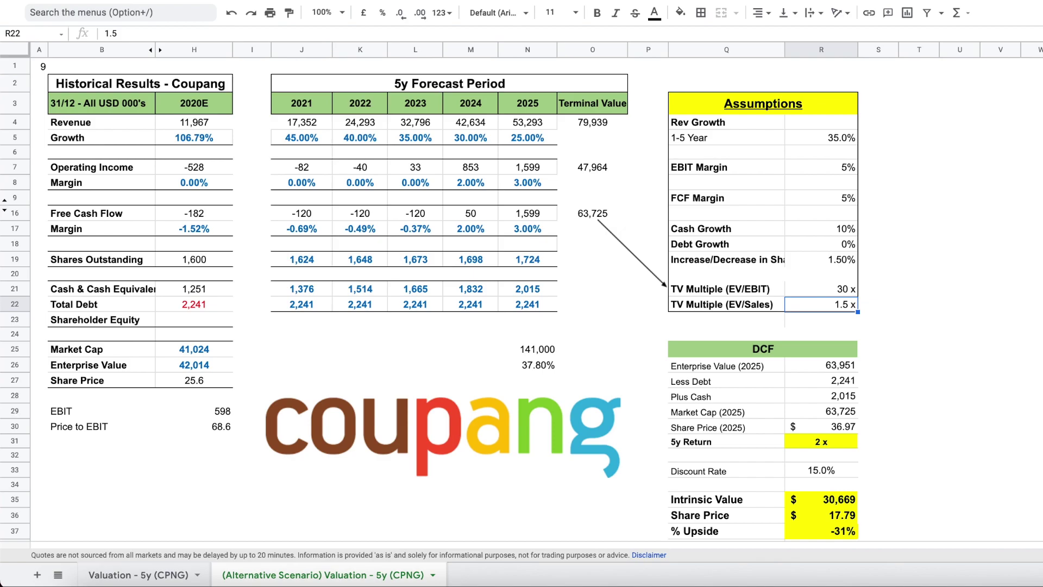
scroll(930, 392, "down", 1)
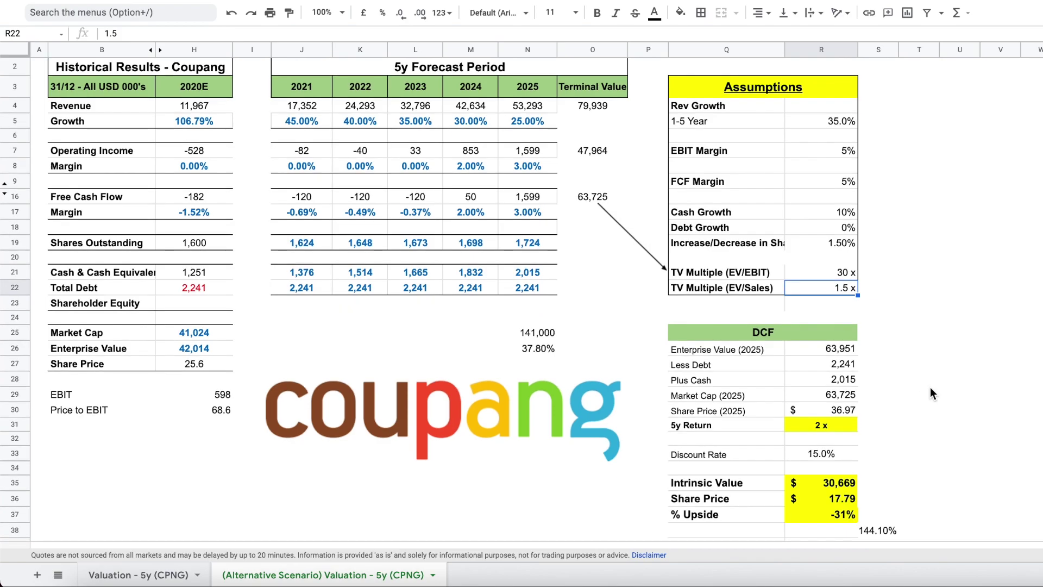
left_click_drag(706, 498, 803, 498)
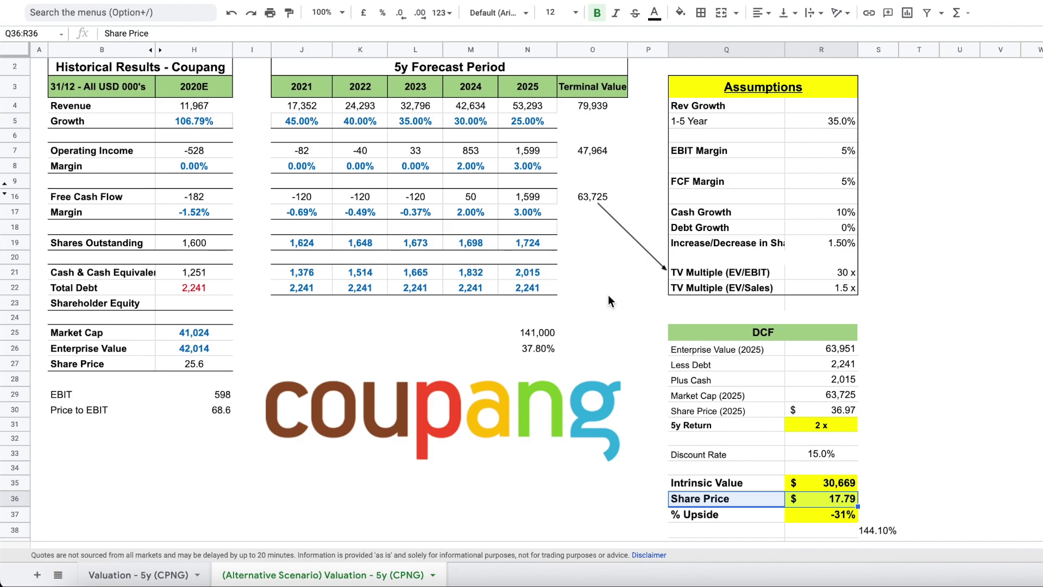
scroll(487, 209, "up", 1)
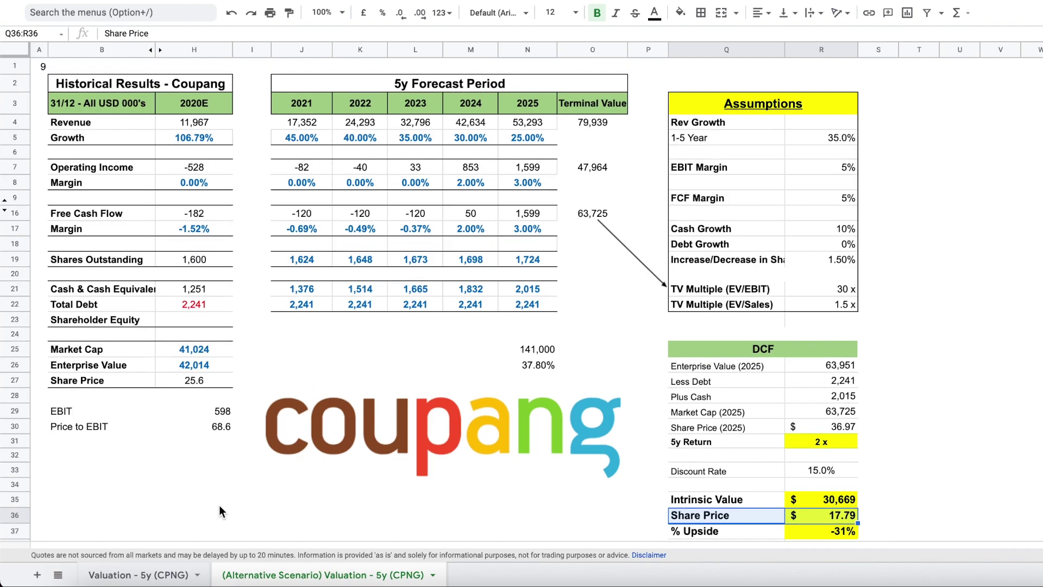
Compare with the Valuation - 5y (CPNG) sheet, and review the alternative scenario's 2025 revenue, operating income and free cash flow.
left_click(158, 575)
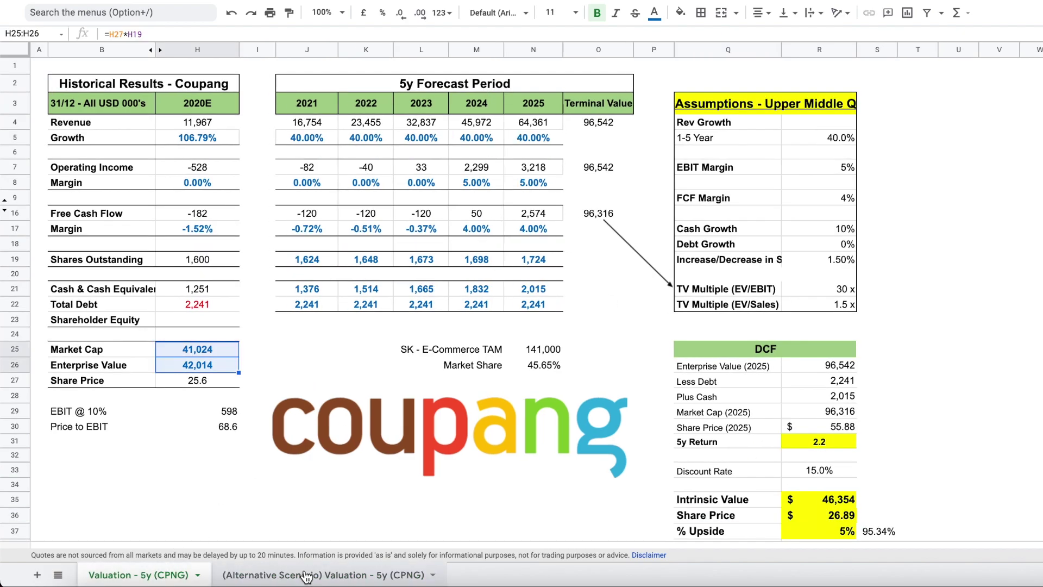
left_click(307, 575)
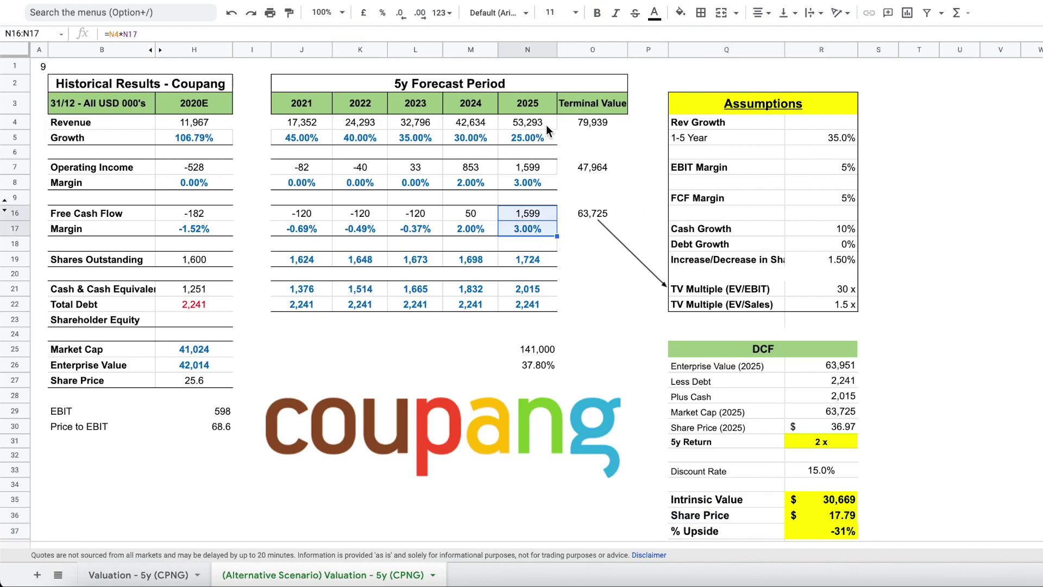
left_click_drag(545, 125, 546, 136)
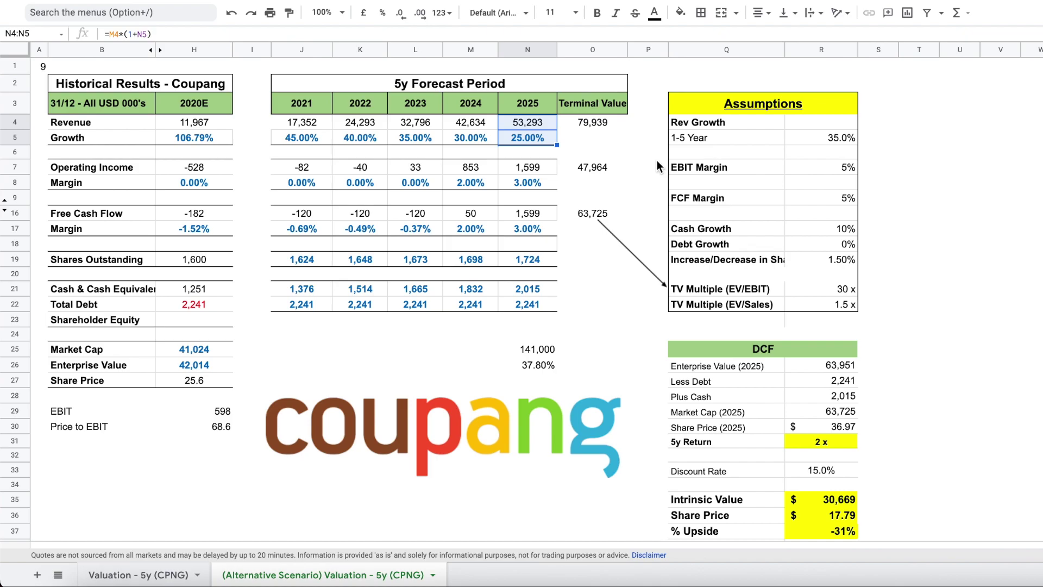
left_click_drag(529, 170, 534, 230)
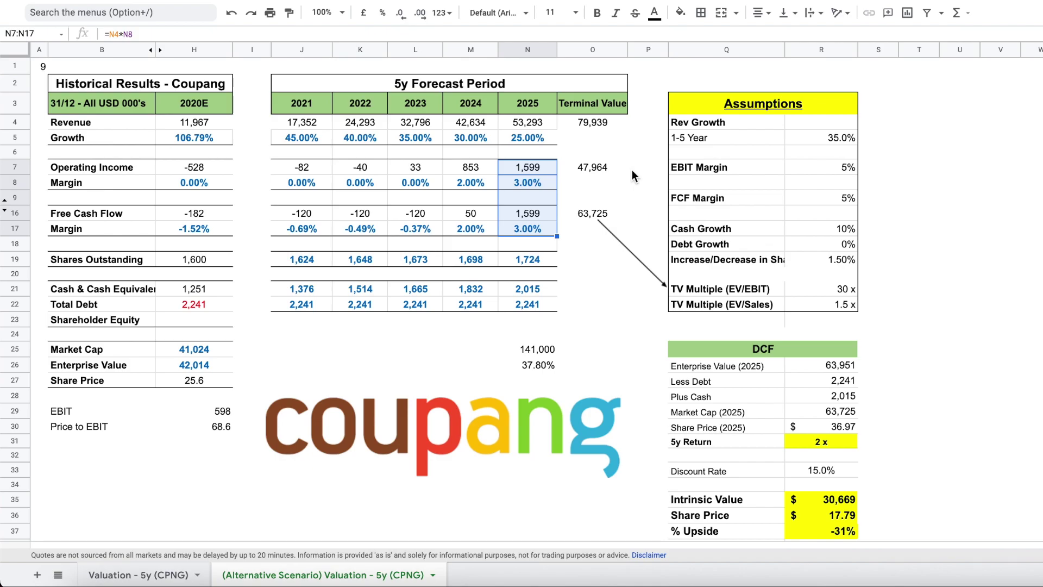
Review the current market cap, enterprise value and share price together with the discount rate used in the alternative scenario's DCF.
left_click_drag(194, 349, 205, 382)
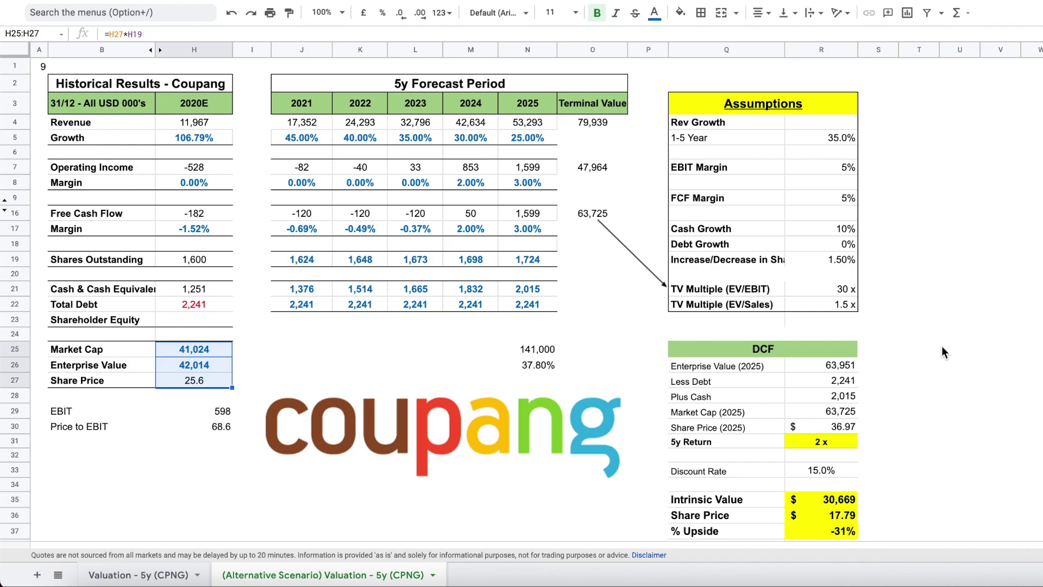
scroll(943, 351, "down", 1)
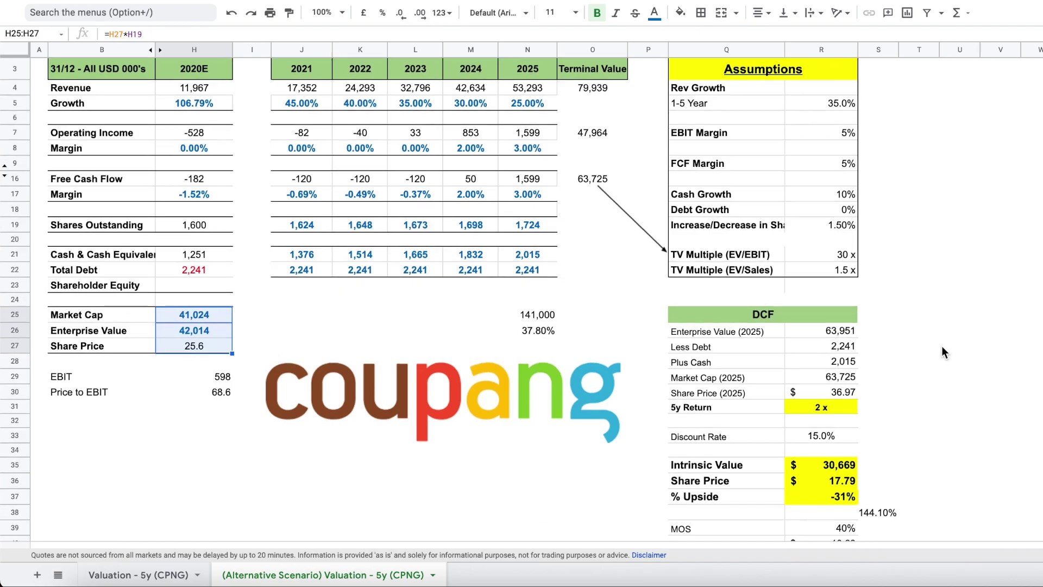
scroll(942, 352, "up", 1)
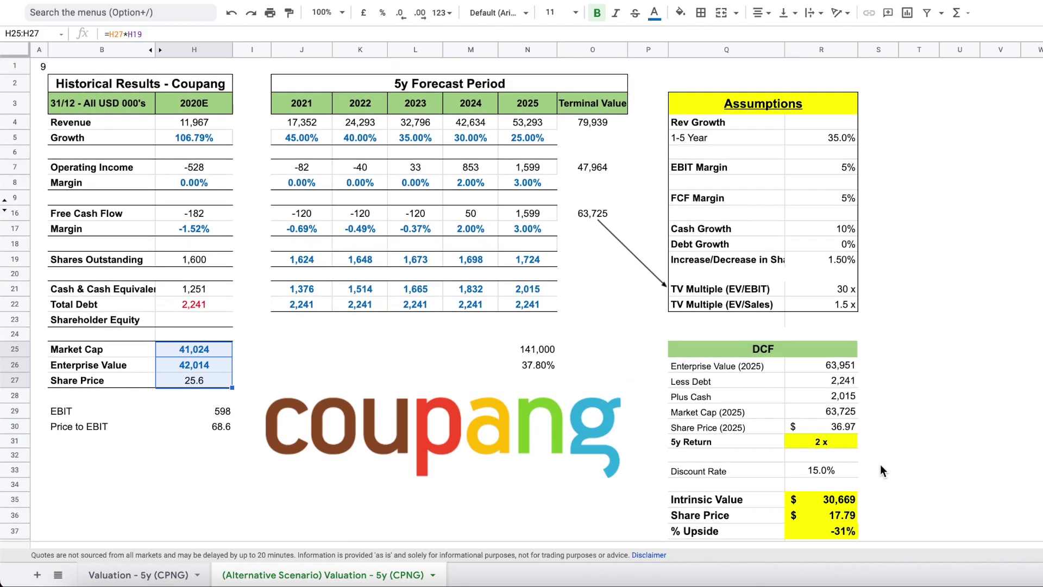
left_click(847, 470)
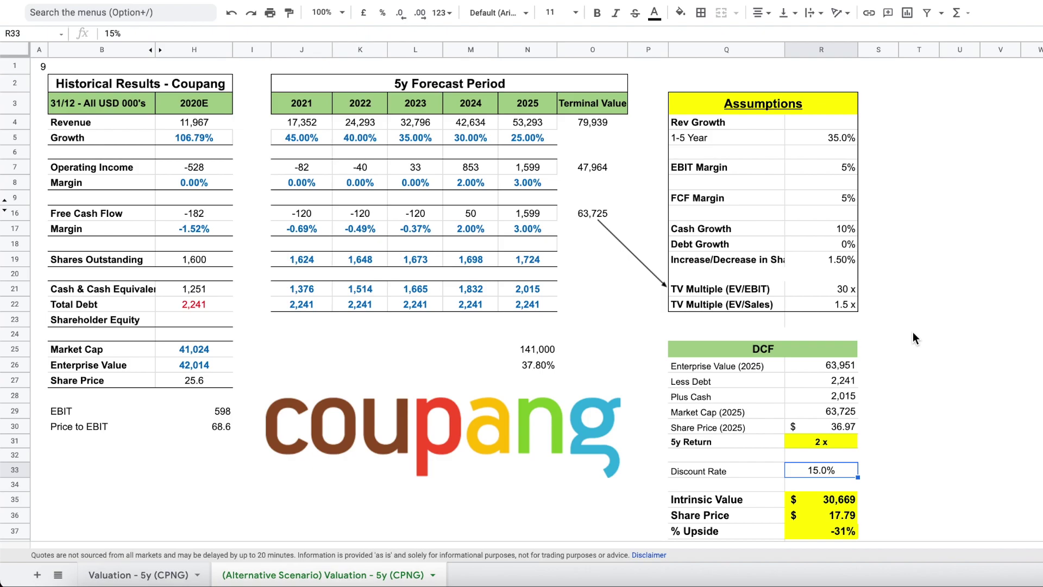